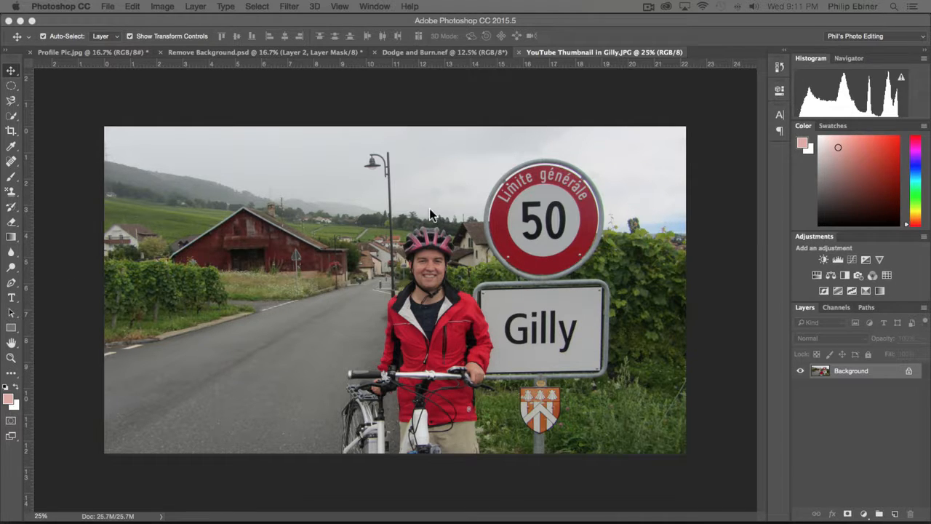
key("super+Tab")
left_click(447, 267)
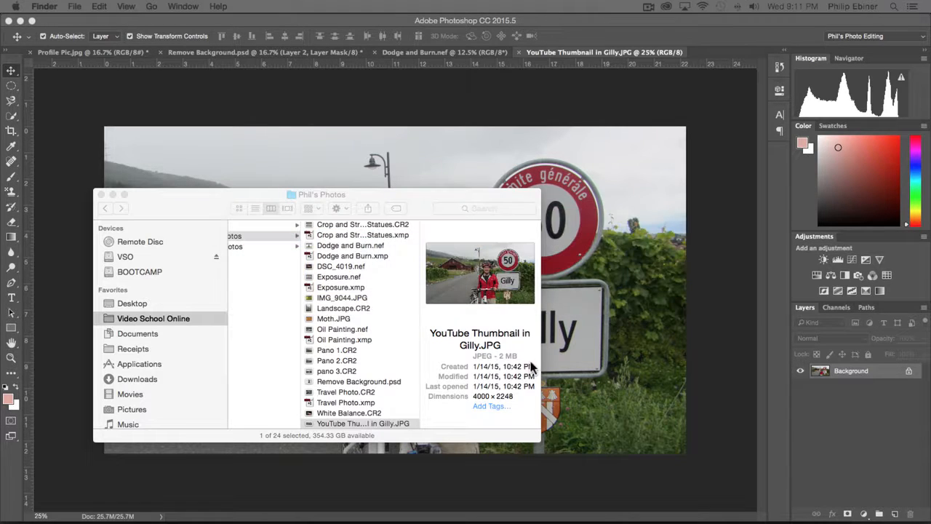
left_click(449, 94)
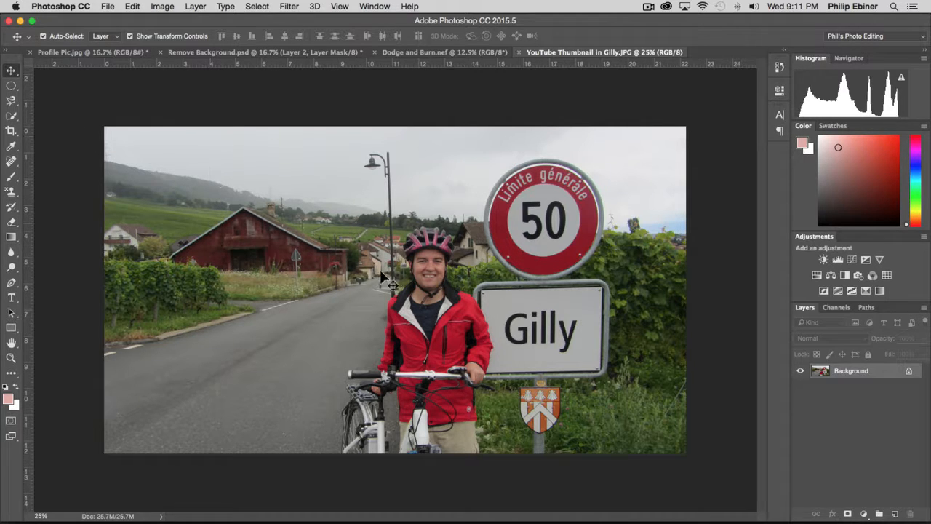
Try the Dodge tool on the midtones of the sky and speed sign at 50% exposure, and revert to the opened photo.
left_click(10, 268)
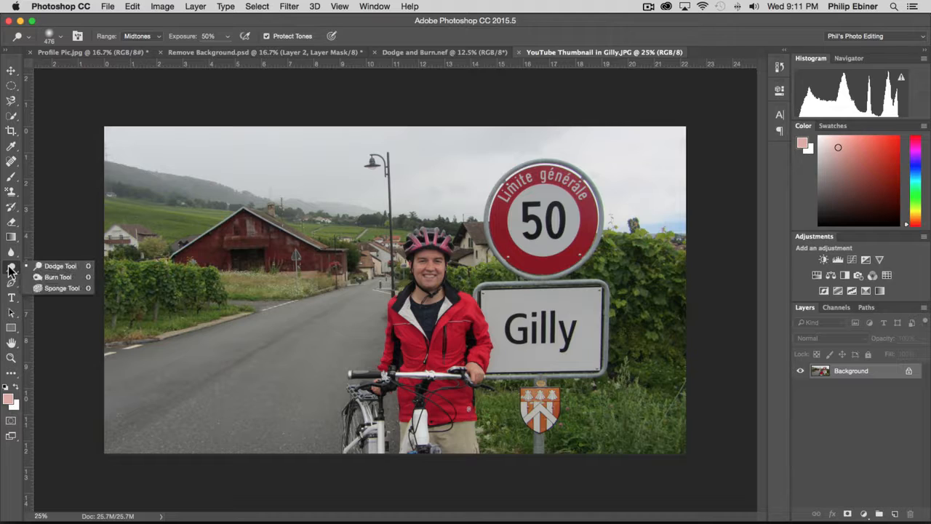
left_click(49, 265)
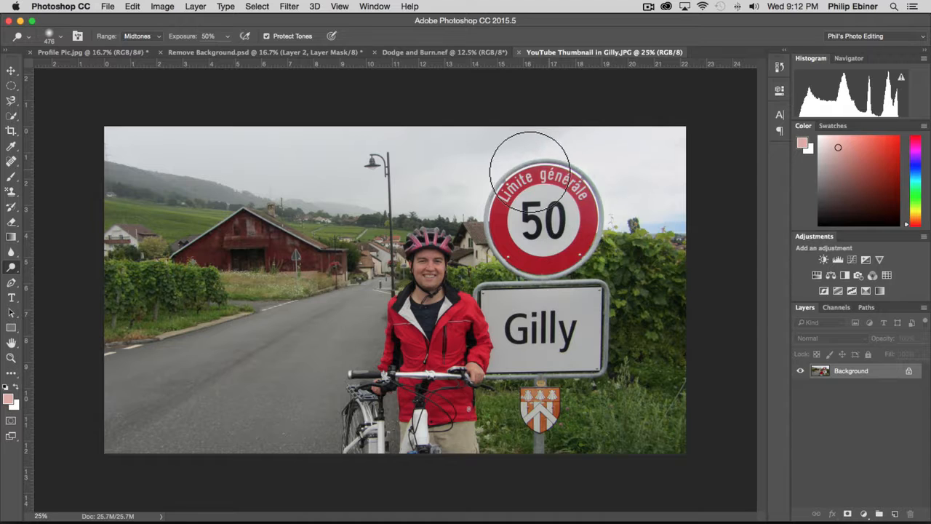
left_click_drag(629, 186, 665, 198)
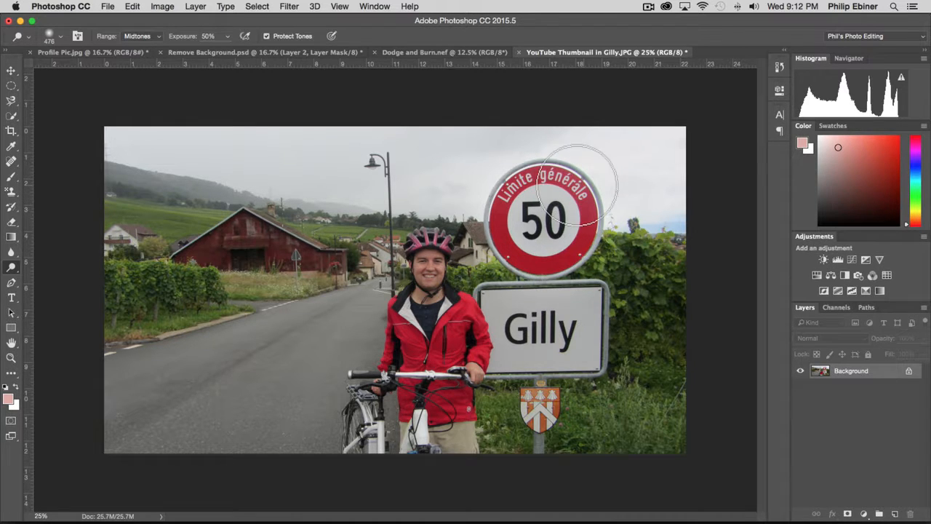
key("super+z")
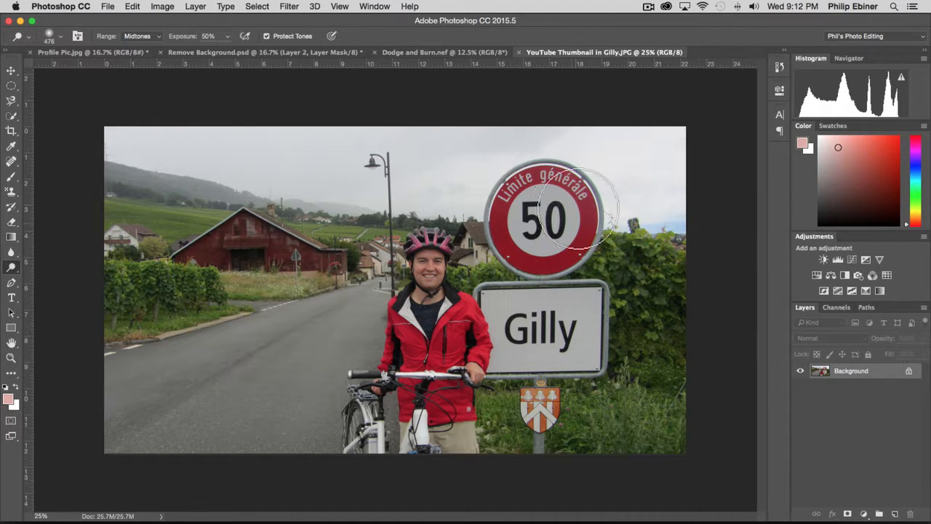
mouse_move(579, 205)
left_mouse_down()
mouse_move(483, 226)
mouse_move(538, 193)
mouse_move(553, 218)
mouse_move(500, 165)
mouse_move(588, 172)
mouse_move(549, 197)
mouse_move(588, 169)
mouse_move(541, 170)
mouse_move(544, 195)
mouse_move(502, 200)
mouse_move(577, 209)
mouse_move(503, 217)
mouse_move(507, 226)
left_mouse_up()
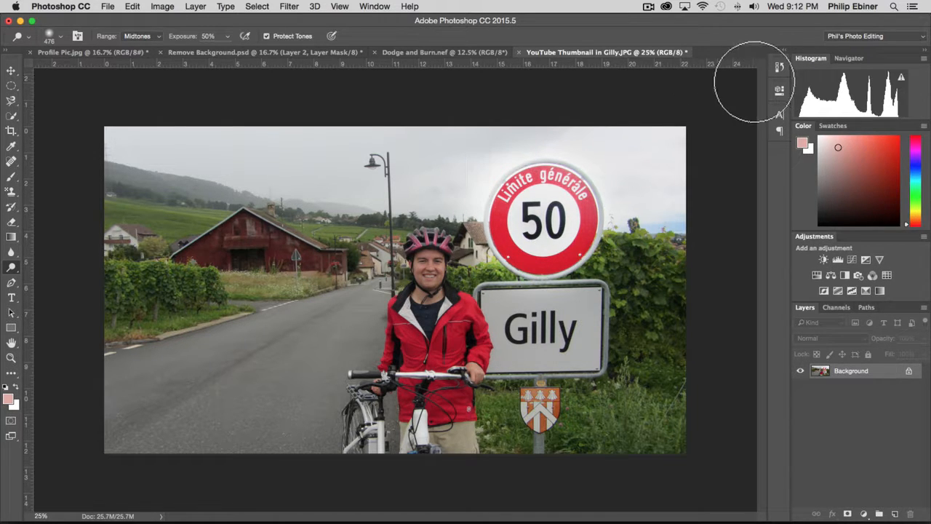
left_click(780, 68)
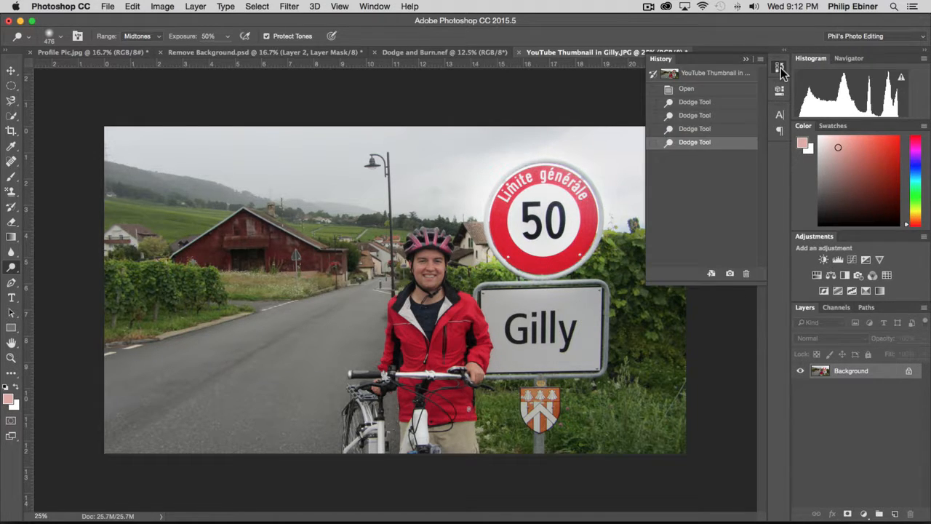
left_click(698, 89)
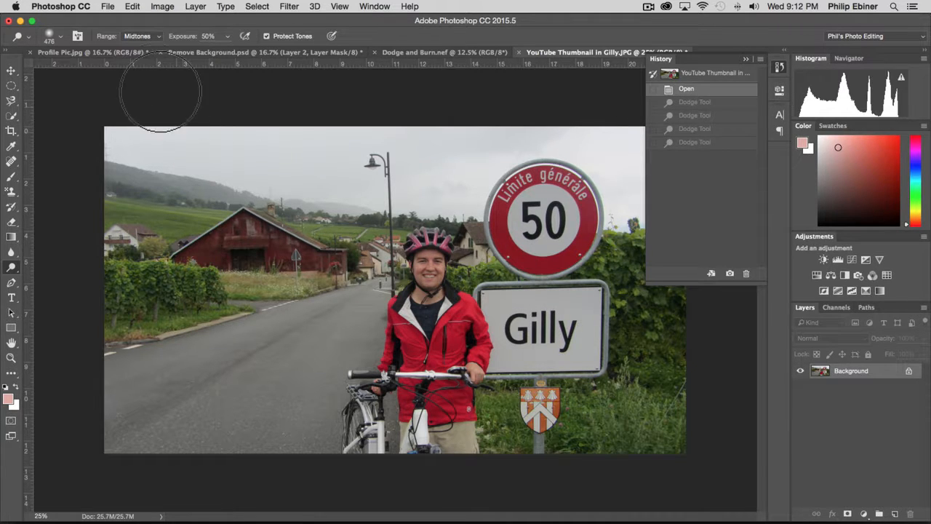
left_click(149, 36)
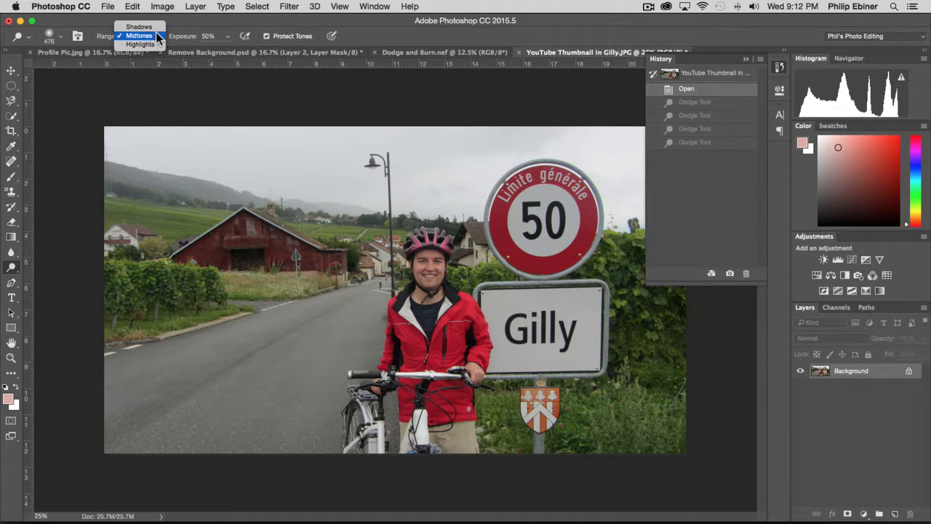
left_click(104, 40)
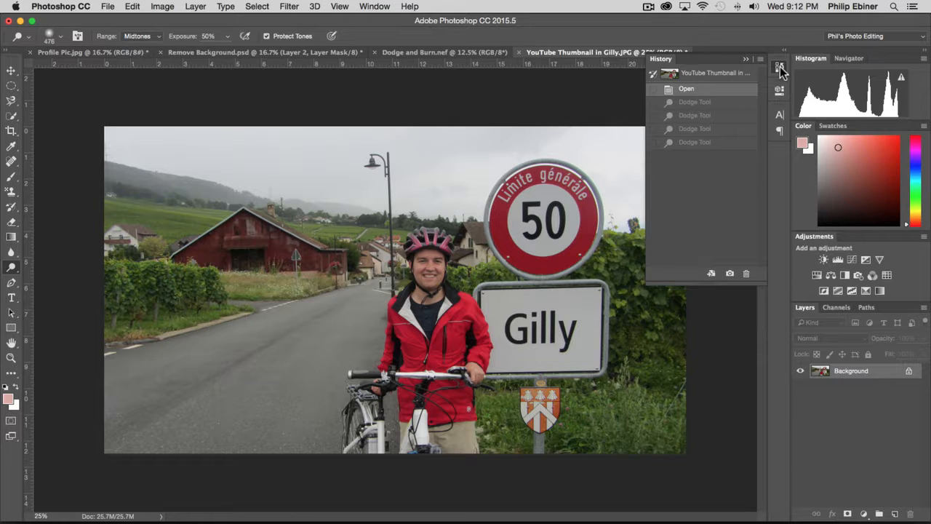
left_click(780, 68)
left_click(153, 38)
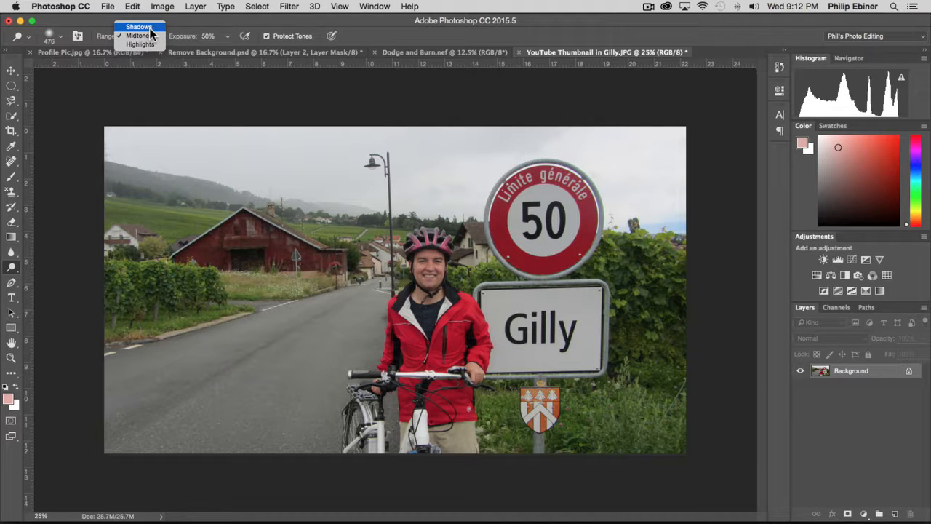
left_click(188, 27)
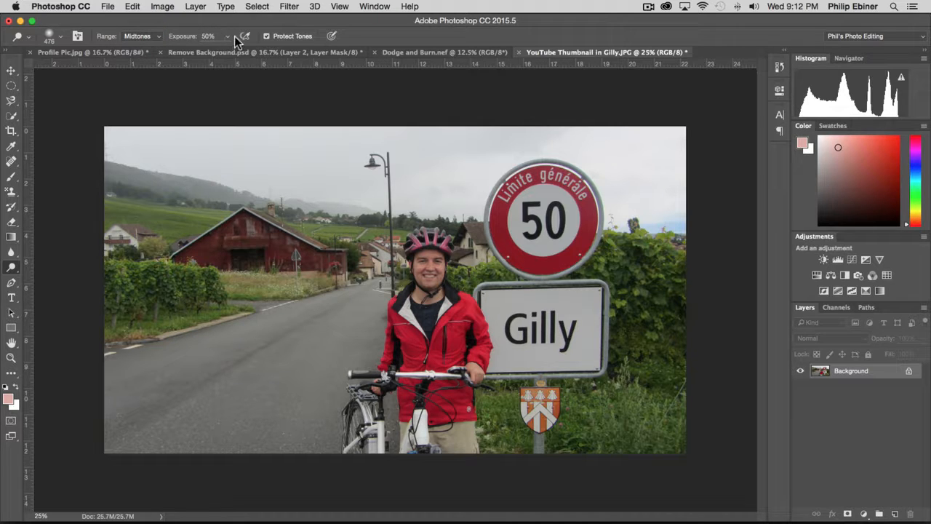
Set the Dodge exposure to 100%, try brightening the midtones around the cyclist, and undo it.
left_click(230, 36)
left_click(435, 267)
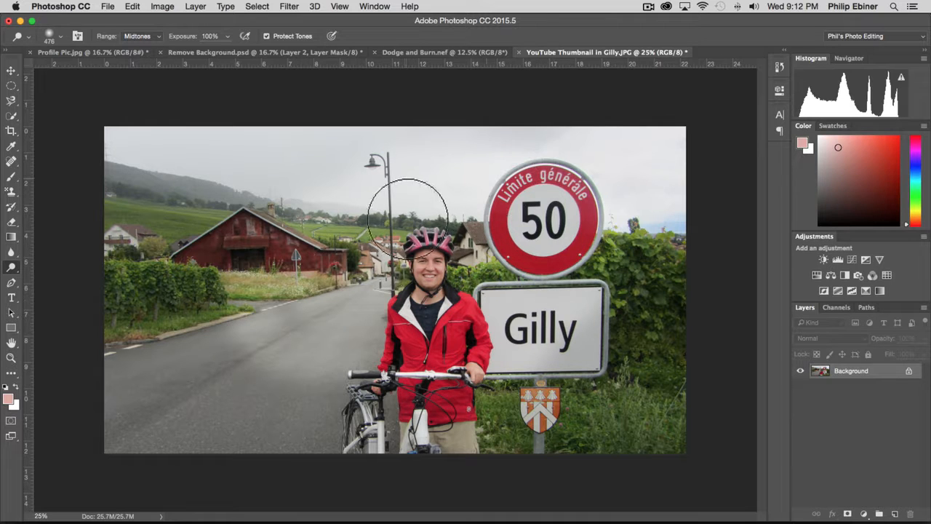
key("super+z")
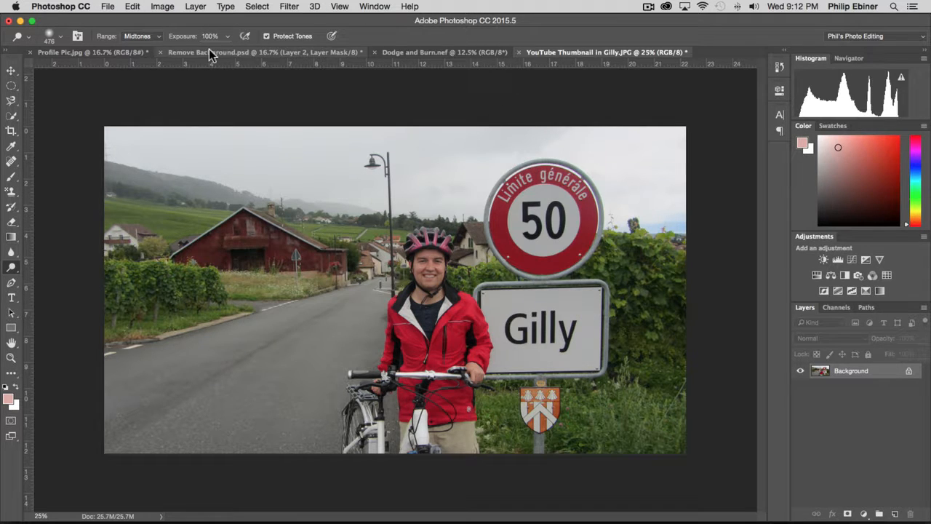
Try dodging the highlights across the sky, road and signs, and undo the brightening.
left_click(138, 44)
mouse_move(445, 177)
left_mouse_down()
mouse_move(154, 174)
mouse_move(655, 156)
left_mouse_up()
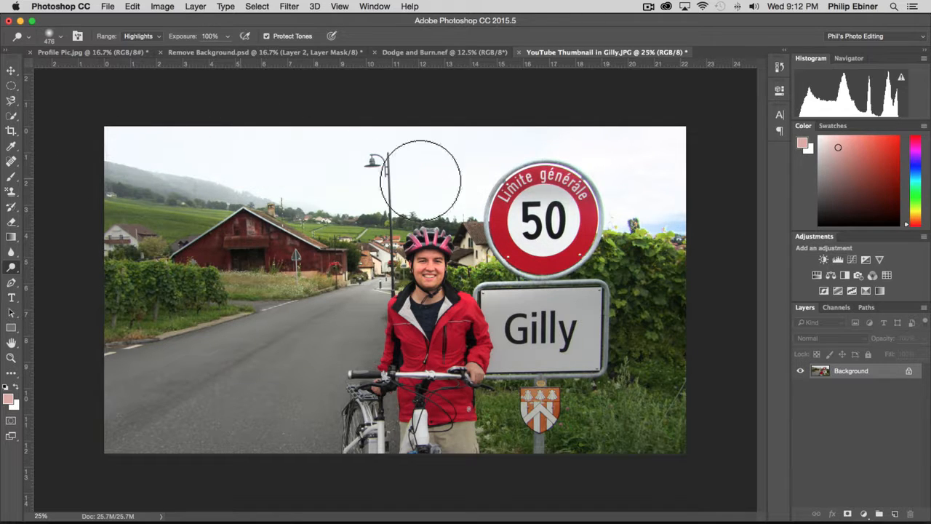
mouse_move(124, 195)
left_mouse_down()
mouse_move(611, 219)
mouse_move(407, 271)
mouse_move(718, 333)
mouse_move(150, 342)
mouse_move(244, 336)
mouse_move(413, 174)
mouse_move(125, 379)
mouse_move(135, 400)
mouse_move(722, 444)
left_mouse_up()
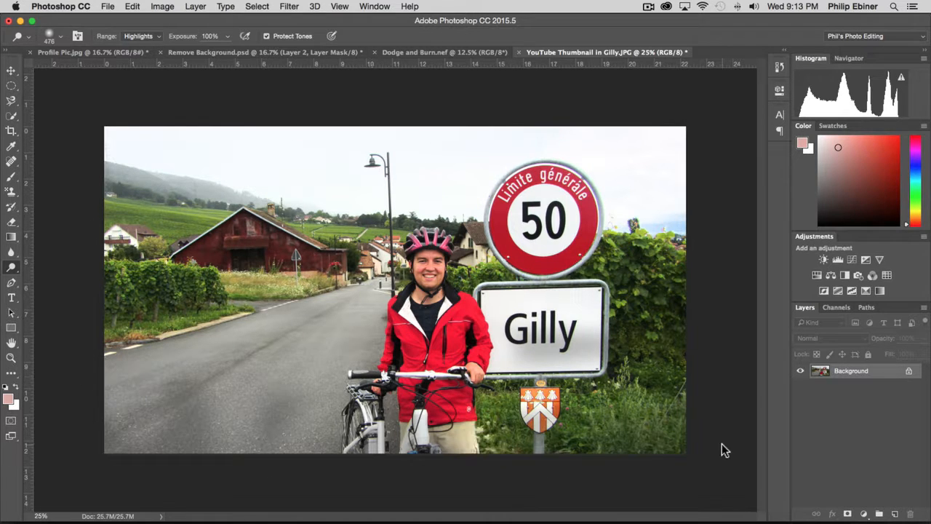
key("super+z")
Try dodging the shadows on the cyclist's helmet, face and jacket, and undo the strokes.
left_click(146, 33)
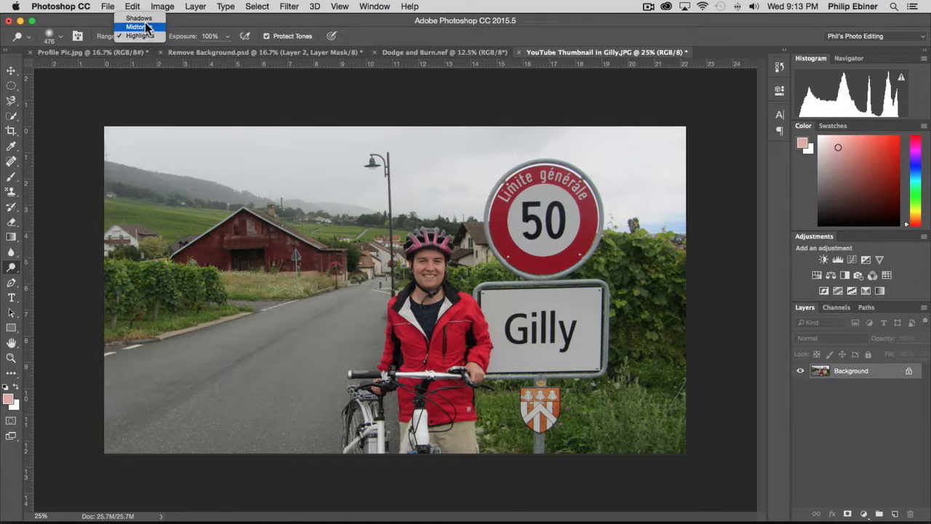
left_click(137, 16)
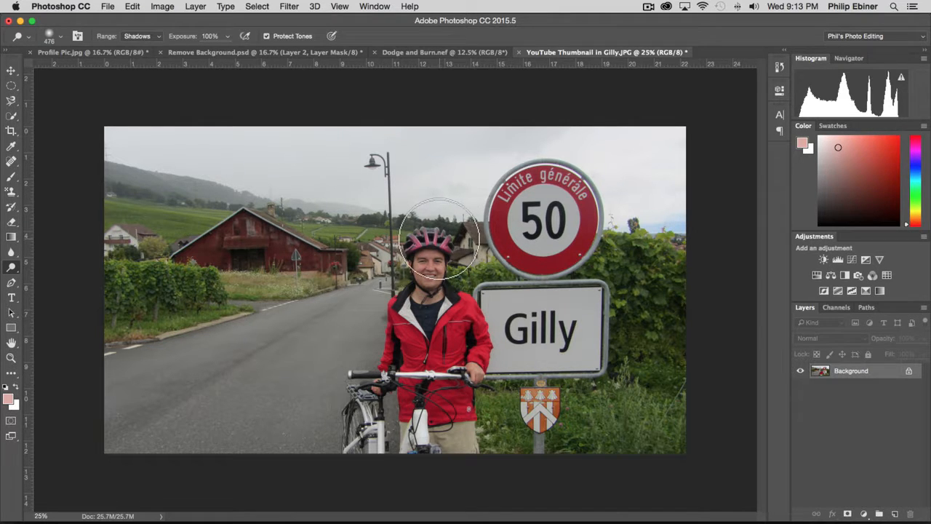
mouse_move(442, 241)
left_mouse_down()
mouse_move(410, 259)
mouse_move(435, 309)
left_mouse_up()
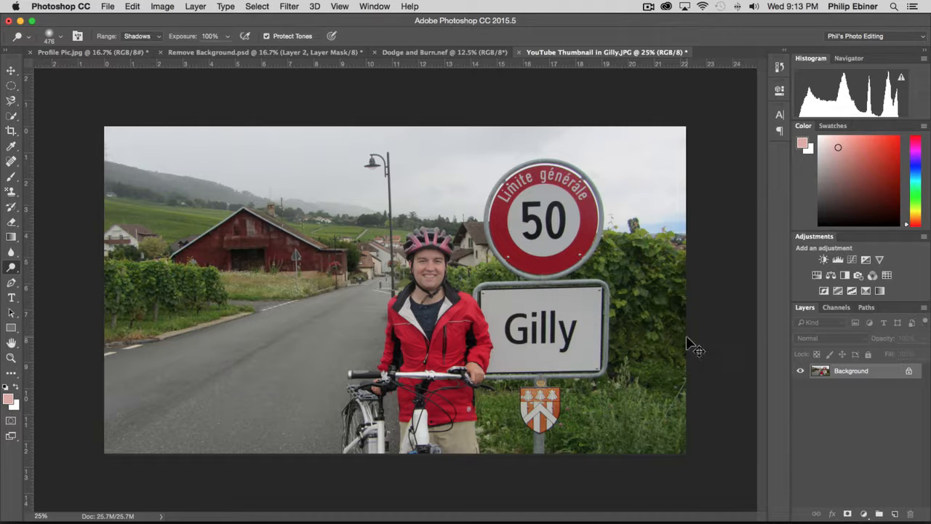
key("super+z")
Set the Dodge range to Midtones and brighten the cyclist's face and upper chest.
left_click(123, 32)
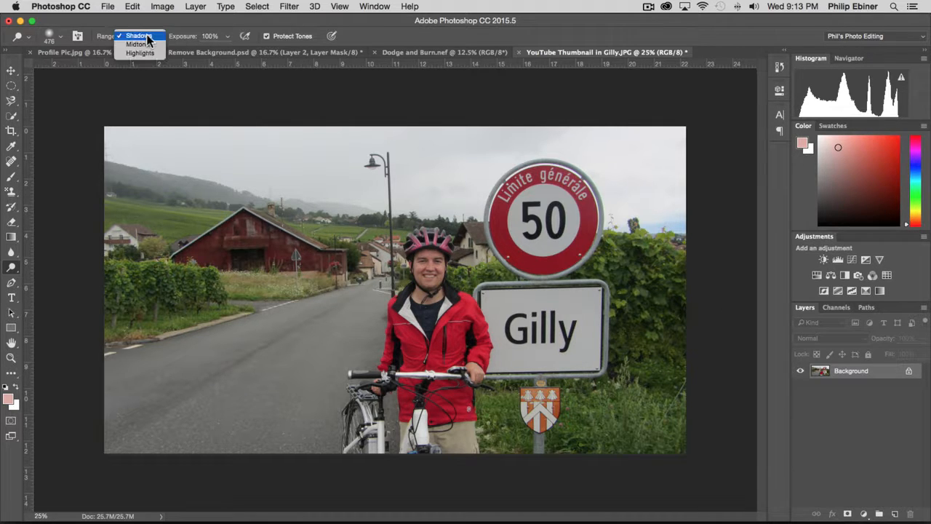
left_click(147, 42)
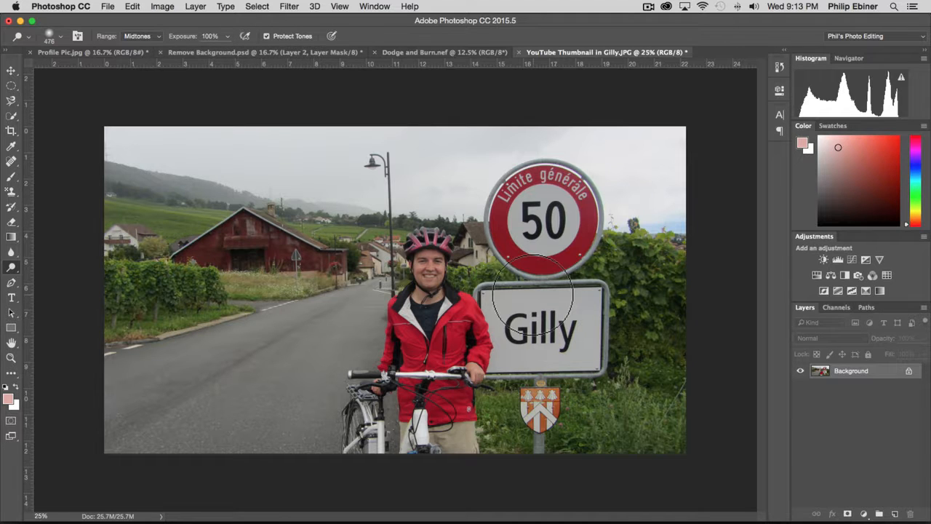
mouse_move(454, 273)
left_mouse_down()
mouse_move(431, 274)
mouse_move(430, 300)
left_mouse_up()
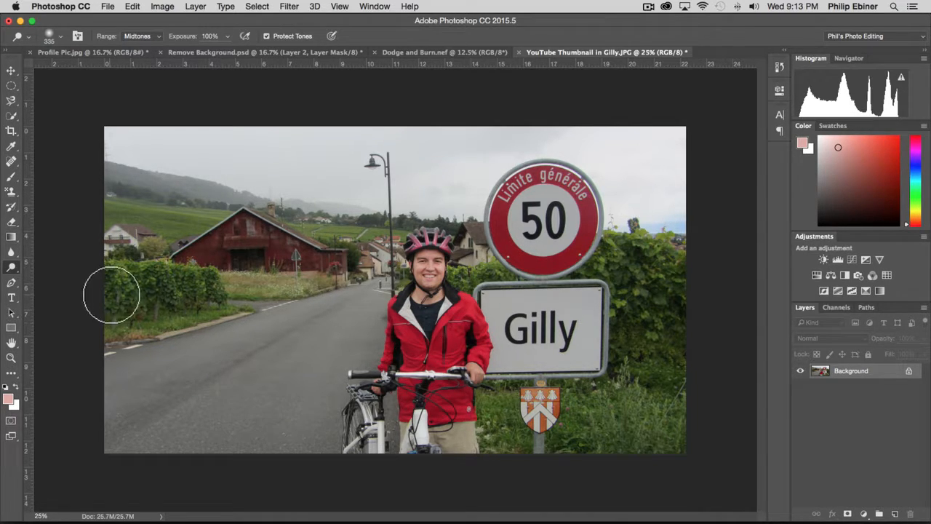
Try the Burn tool on the midtones of the barn, sky and speed sign at 100% exposure, and undo the darkening.
left_click(13, 268)
left_click(57, 277)
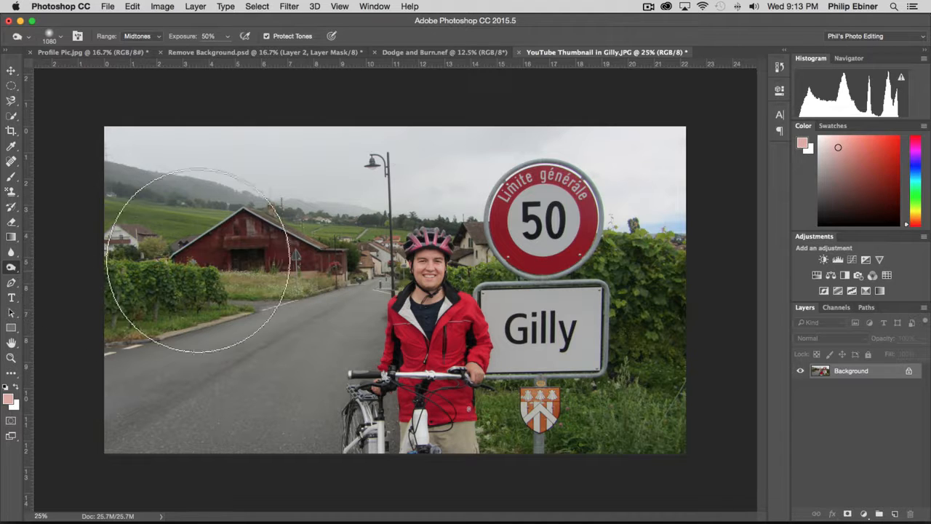
left_click_drag(333, 269, 317, 268)
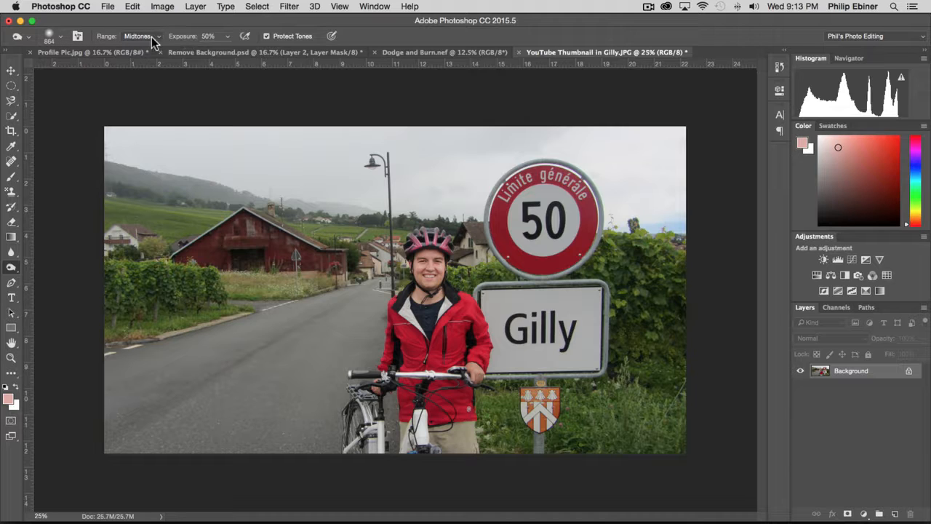
left_click(226, 36)
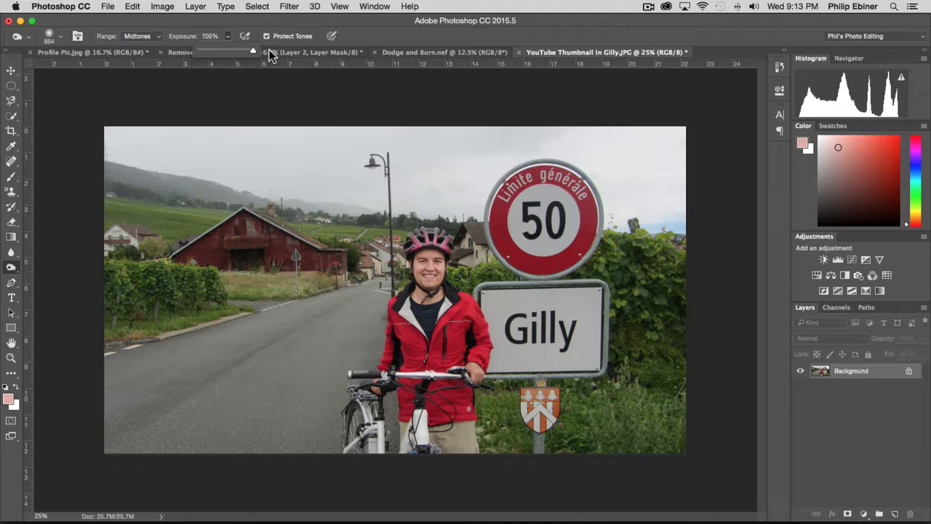
mouse_move(289, 212)
left_mouse_down()
mouse_move(245, 221)
mouse_move(410, 155)
mouse_move(585, 203)
left_mouse_up()
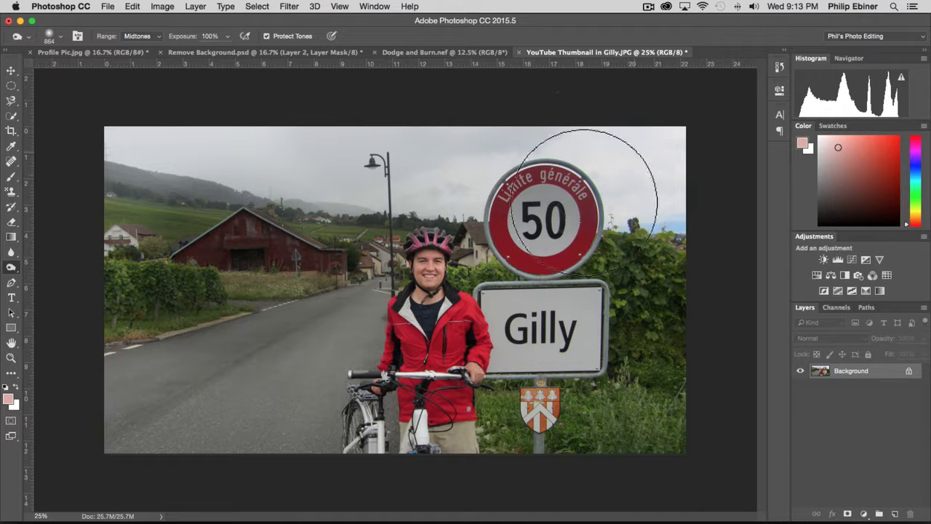
key("super+z")
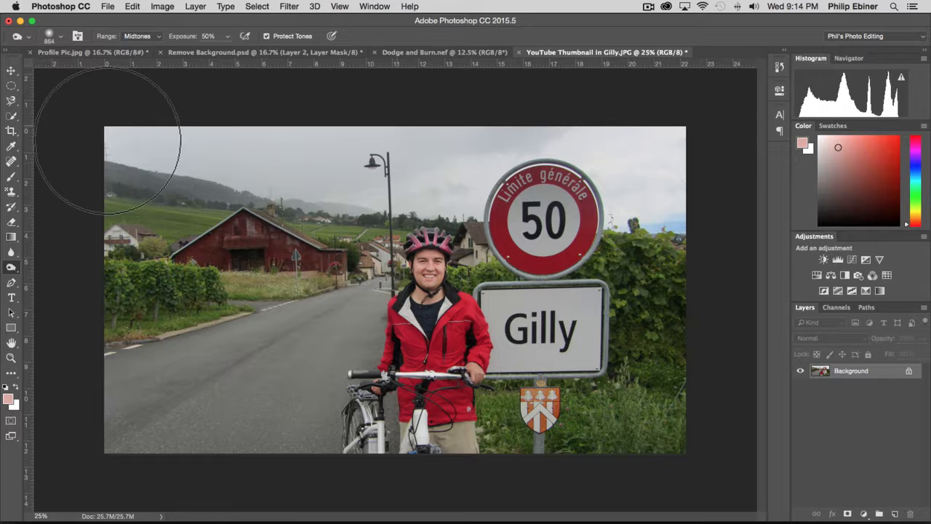
Set the Burn range to Highlights and try darkening the cloudy sky.
left_click(134, 37)
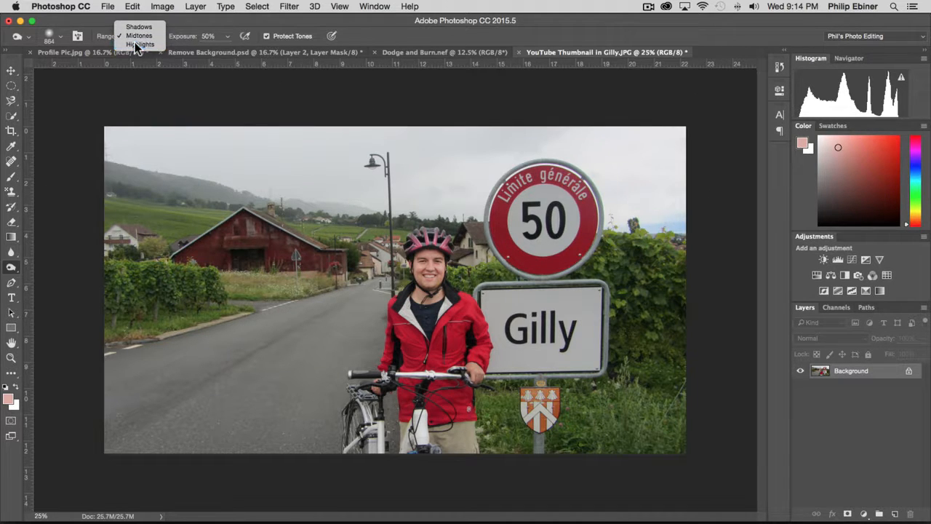
left_click(139, 45)
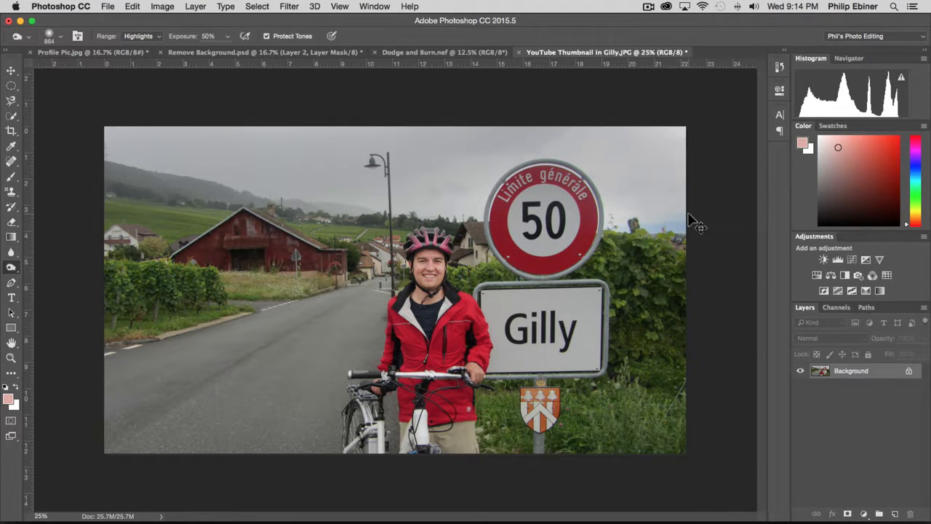
Set up the Sponge tool in Desaturate mode with 100% flow and Vibrance turned off.
left_click(11, 270)
left_click(52, 292)
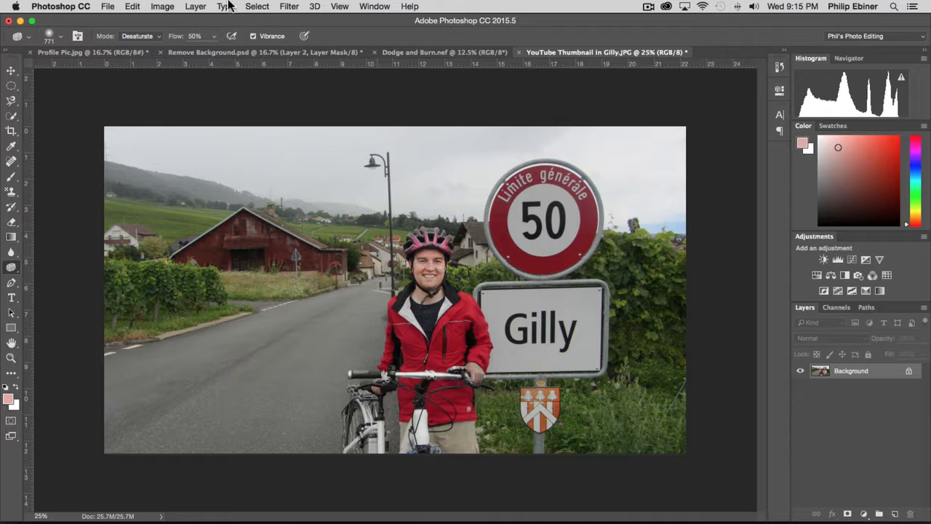
left_click(252, 36)
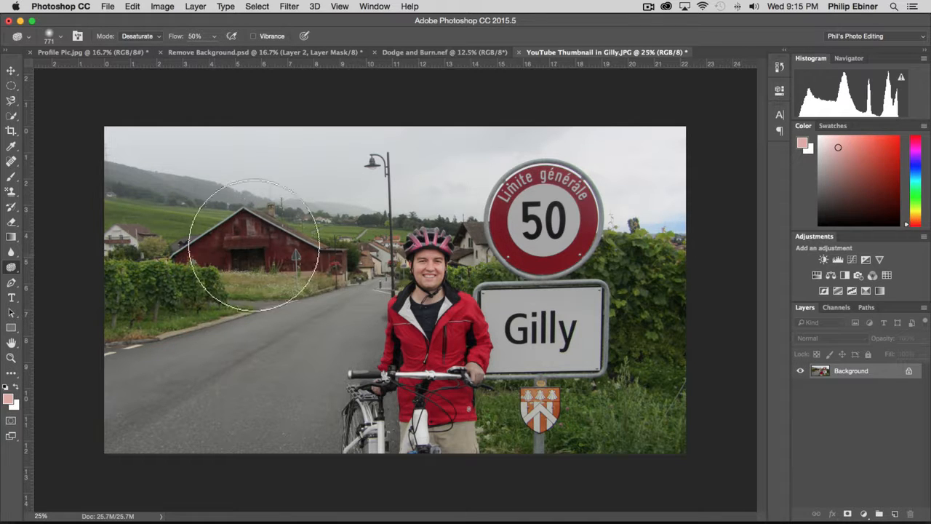
left_click(215, 36)
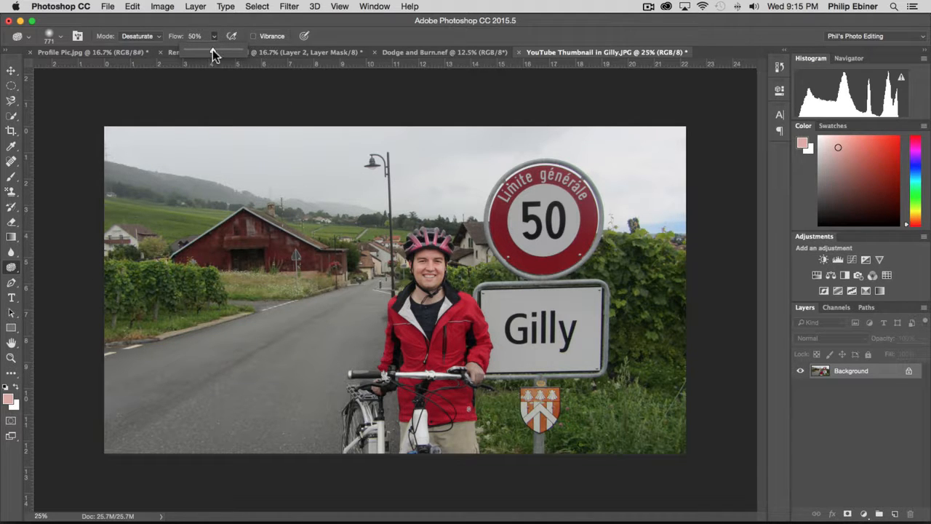
left_click_drag(212, 49, 305, 51)
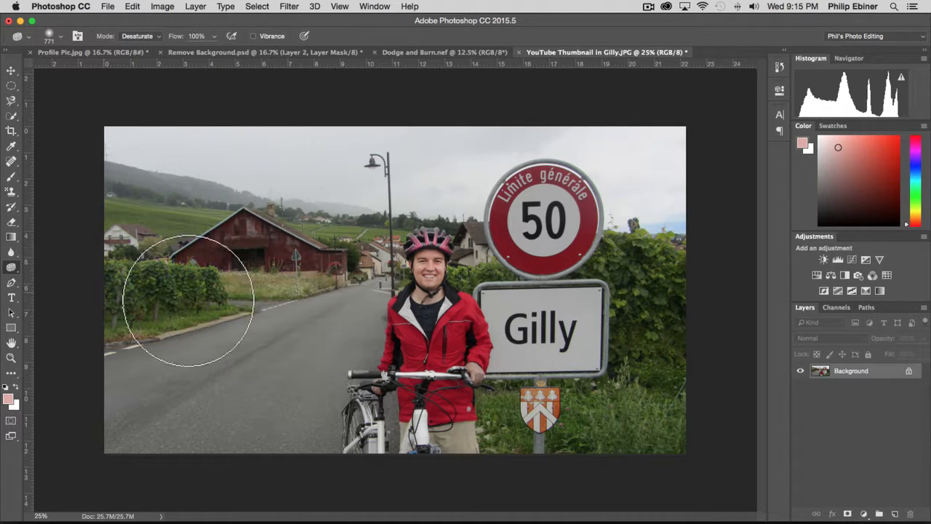
Desaturate the landscape, signs and vegetation around the cyclist, reducing the brush to about 401 px for the areas close to him.
mouse_move(676, 448)
left_mouse_down()
mouse_move(596, 364)
mouse_move(528, 398)
mouse_move(598, 392)
mouse_move(569, 320)
left_mouse_up()
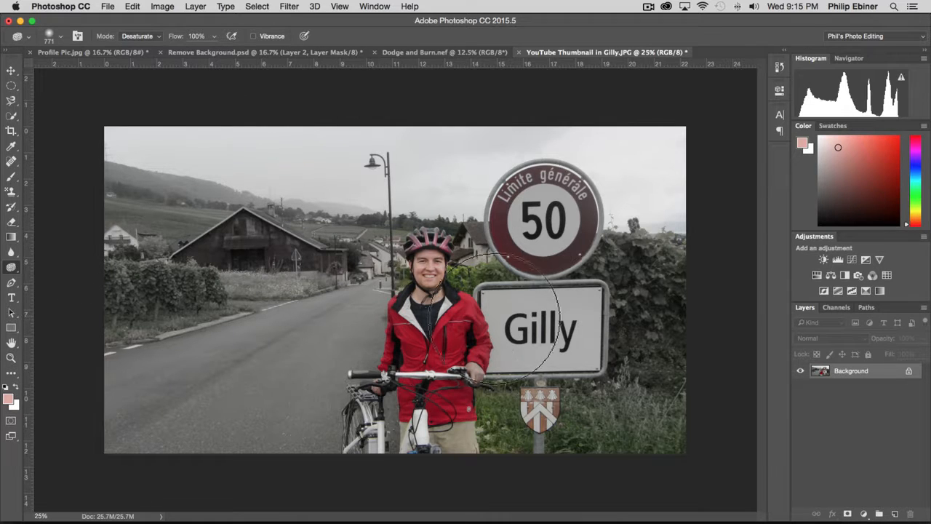
left_click_drag(501, 255, 468, 257, "ctrl+alt")
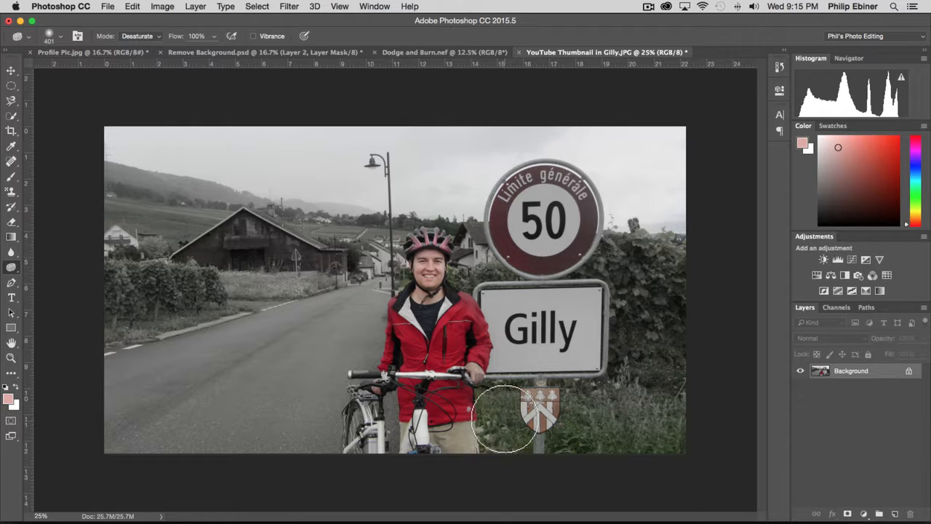
mouse_move(503, 442)
left_mouse_down()
mouse_move(494, 411)
mouse_move(528, 447)
mouse_move(599, 432)
mouse_move(556, 459)
mouse_move(628, 429)
mouse_move(632, 452)
mouse_move(602, 413)
mouse_move(585, 412)
mouse_move(588, 393)
mouse_move(552, 461)
mouse_move(526, 447)
mouse_move(527, 466)
mouse_move(646, 380)
mouse_move(601, 433)
mouse_move(640, 237)
mouse_move(638, 297)
mouse_move(672, 170)
mouse_move(666, 290)
mouse_move(652, 213)
mouse_move(612, 294)
mouse_move(641, 253)
mouse_move(629, 302)
mouse_move(622, 285)
mouse_move(628, 327)
mouse_move(698, 209)
left_mouse_up()
Change the Sponge mode to Saturate and intensify the colours of the speed sign and the shield below the Gilly sign.
left_click(146, 37)
left_click(145, 49)
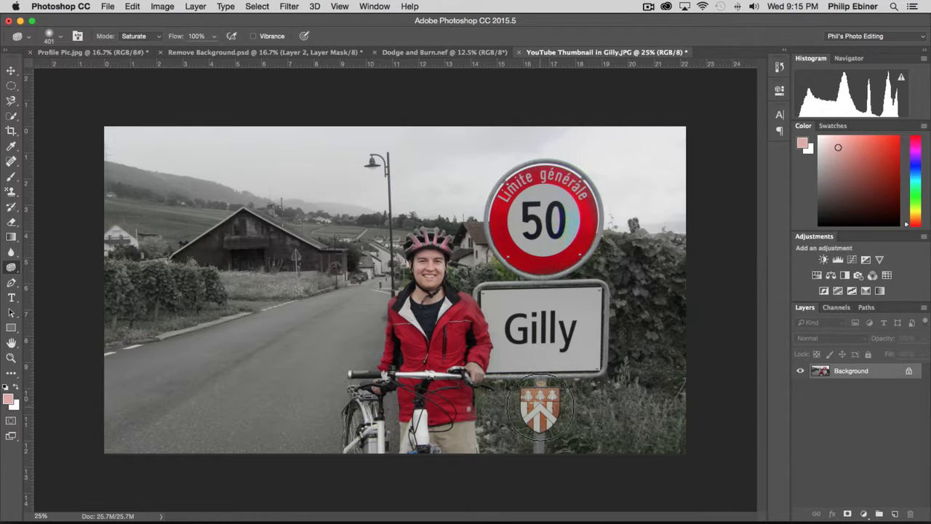
left_click_drag(540, 408, 537, 407)
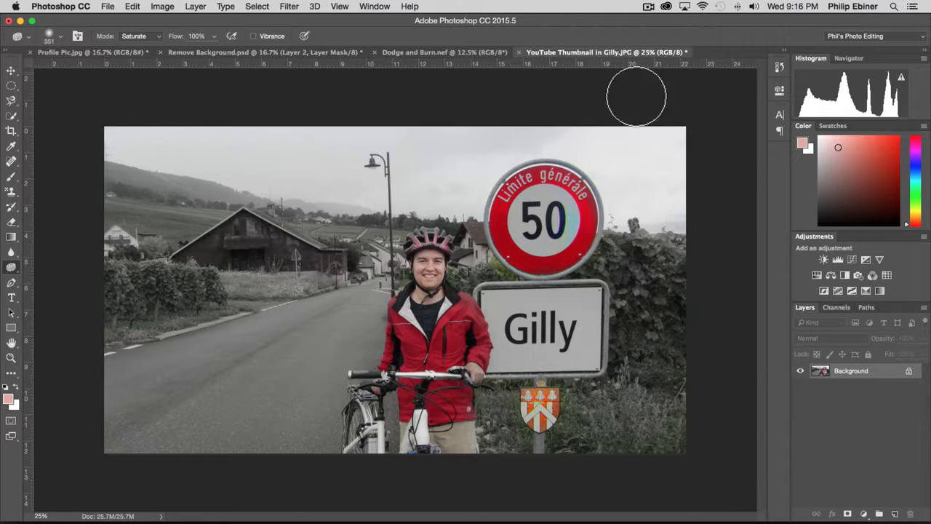